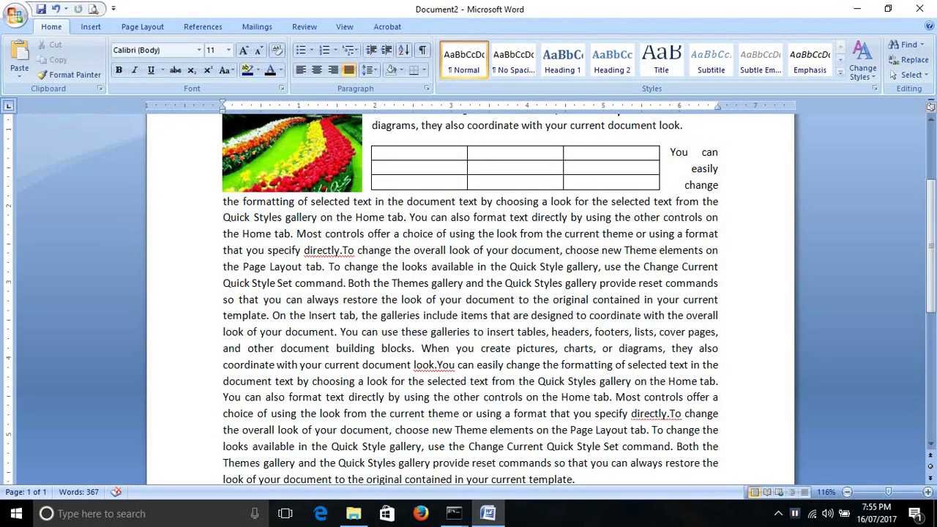
After 'building blocks.', type the table border pattern +======+====+======+, correcting typos along the way.
click(415, 348)
text(=)
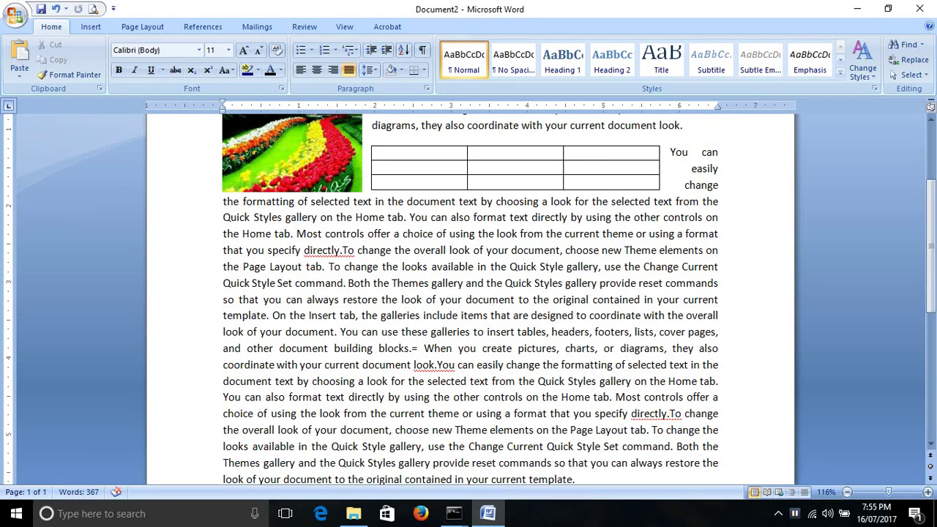
key(BackSpace)
text(+)
text(+)
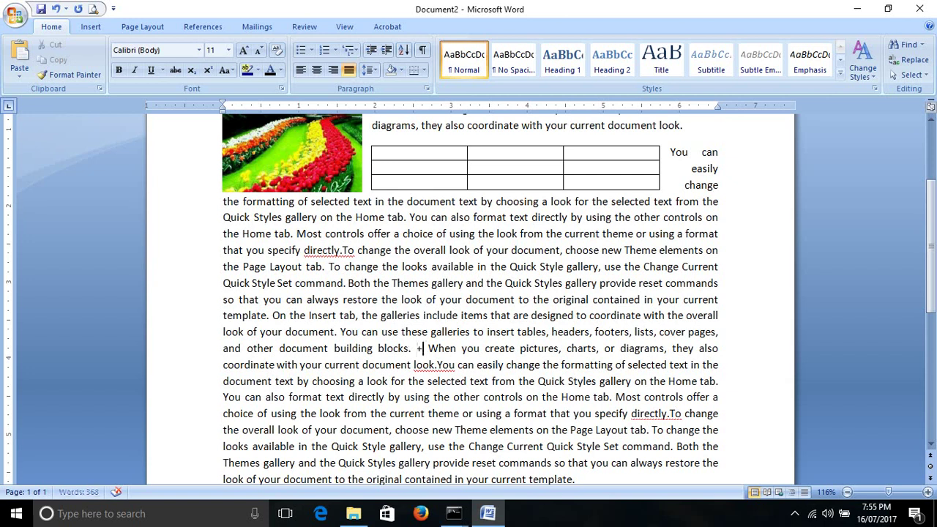
text(=)
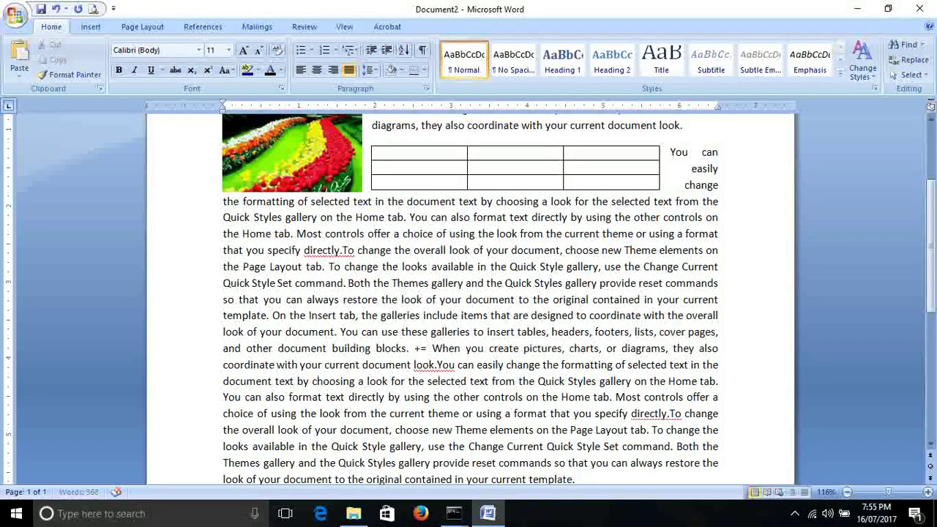
text(=====)
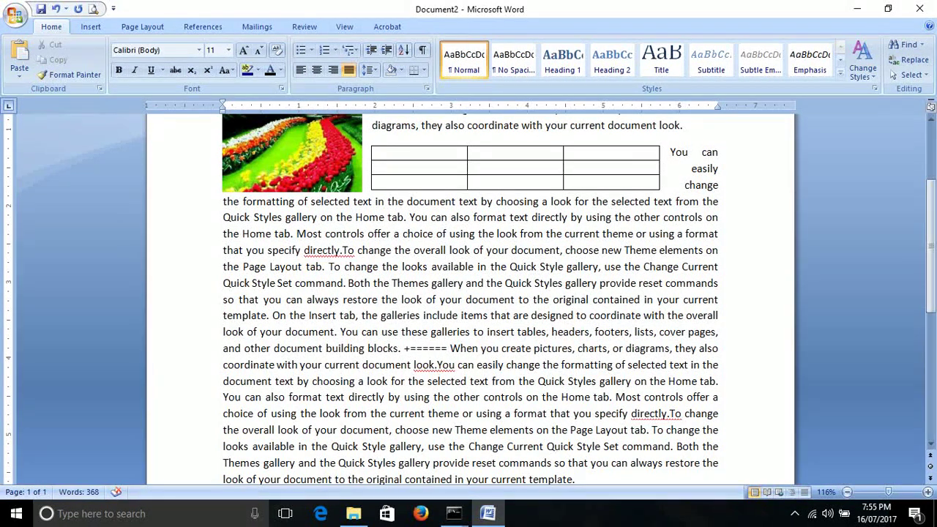
text(+)
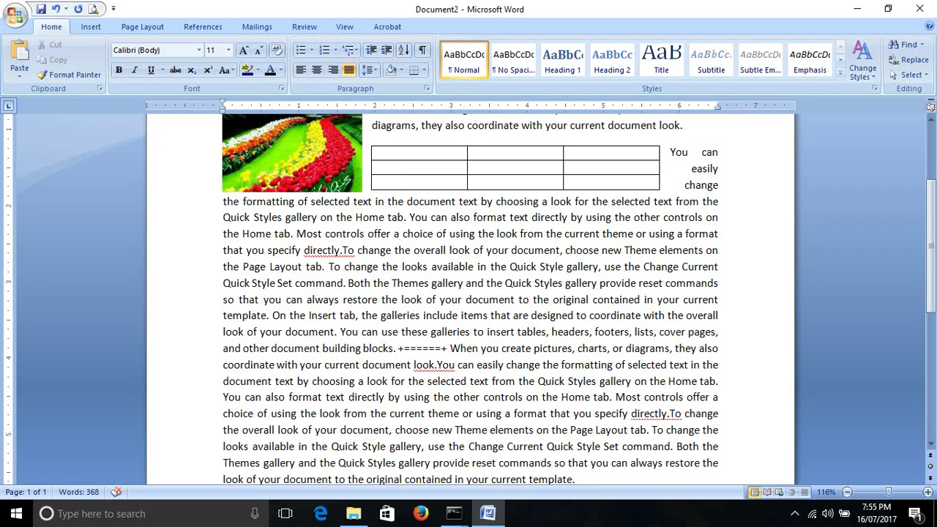
text(++)
key(BackSpace)
key(BackSpace)
key(BackSpace)
text(=++)
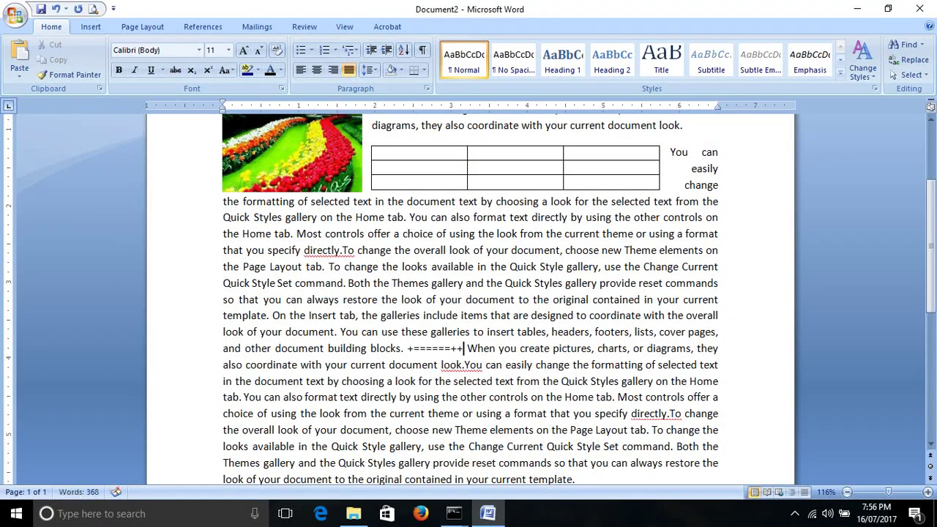
key(BackSpace)
key(BackSpace)
key(BackSpace)
text(+==)
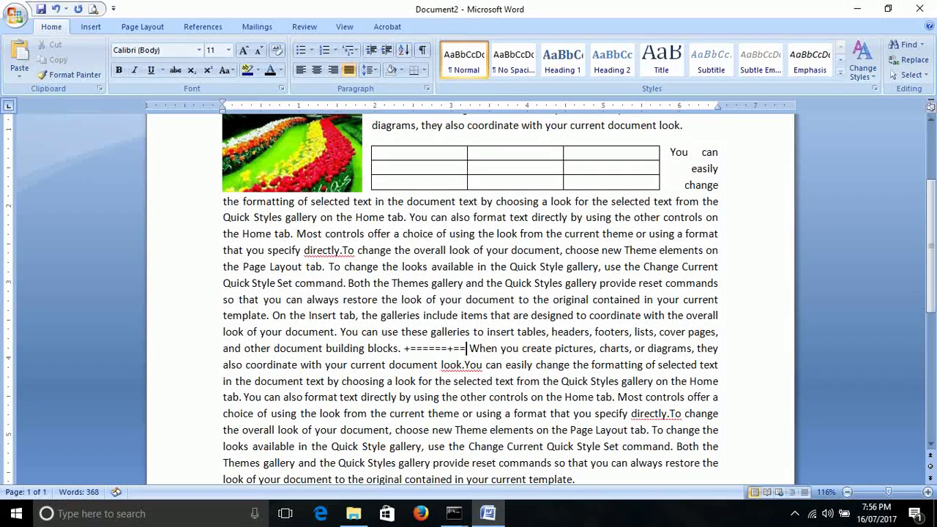
text(==== )
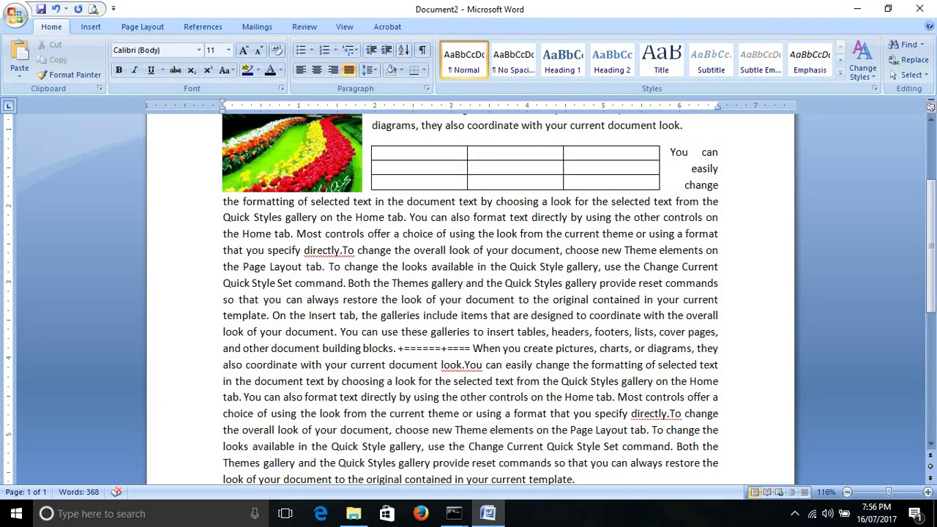
text(+)
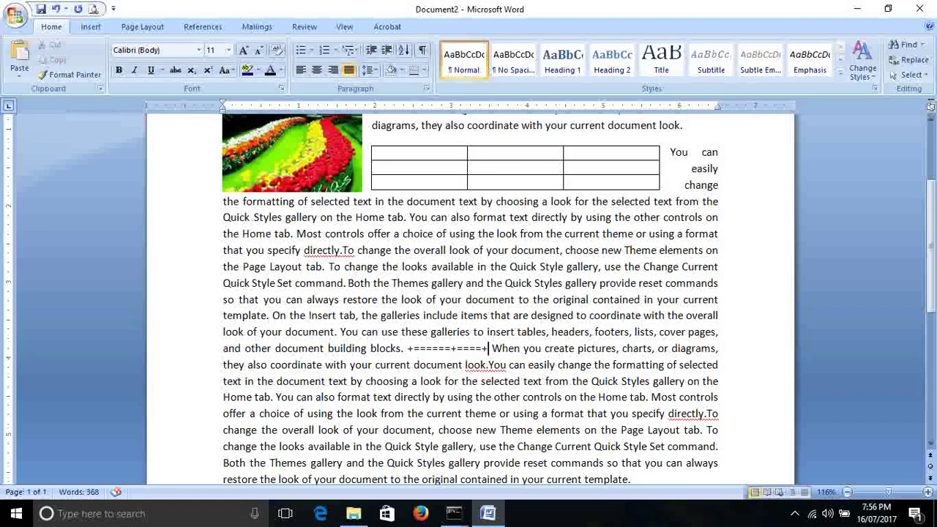
text(=======)
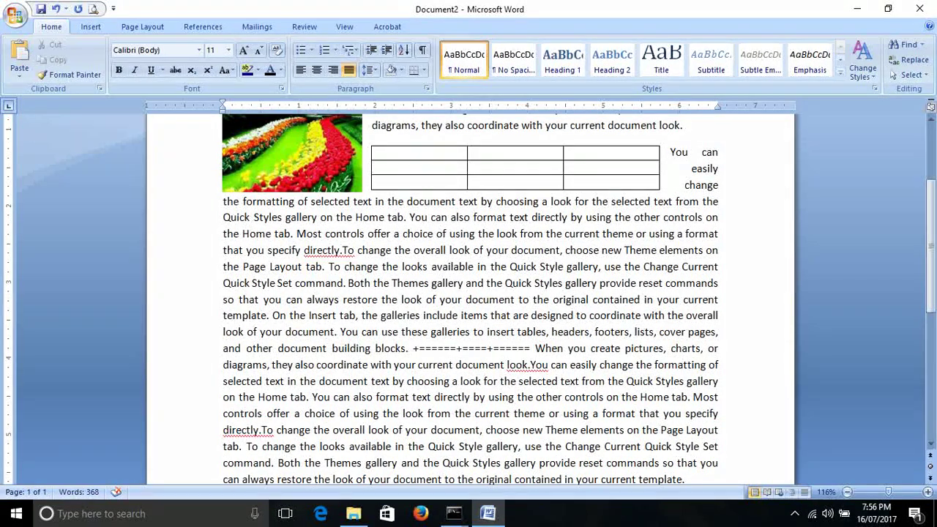
text(+)
Move the pattern to its own line, convert it to a table, grow it to three rows, and select it.
key(Return)
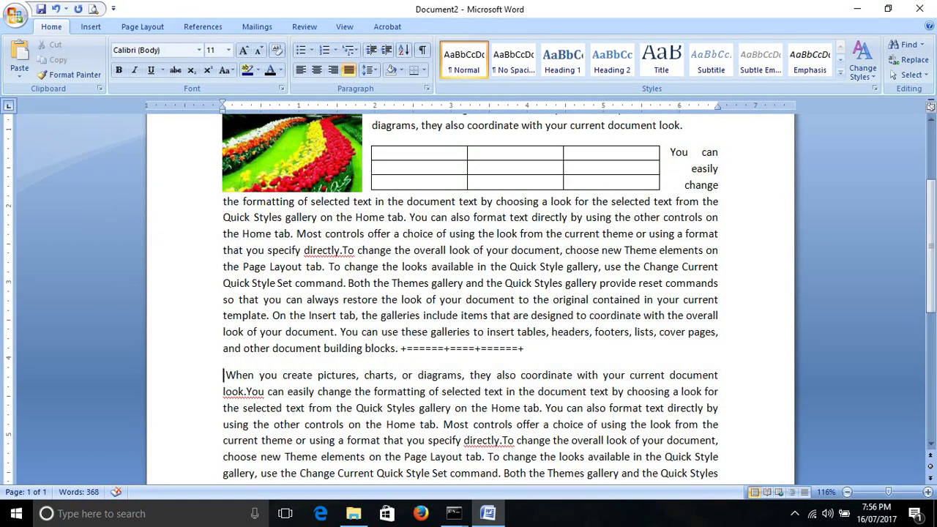
key(ctrl+Left)
key(Return)
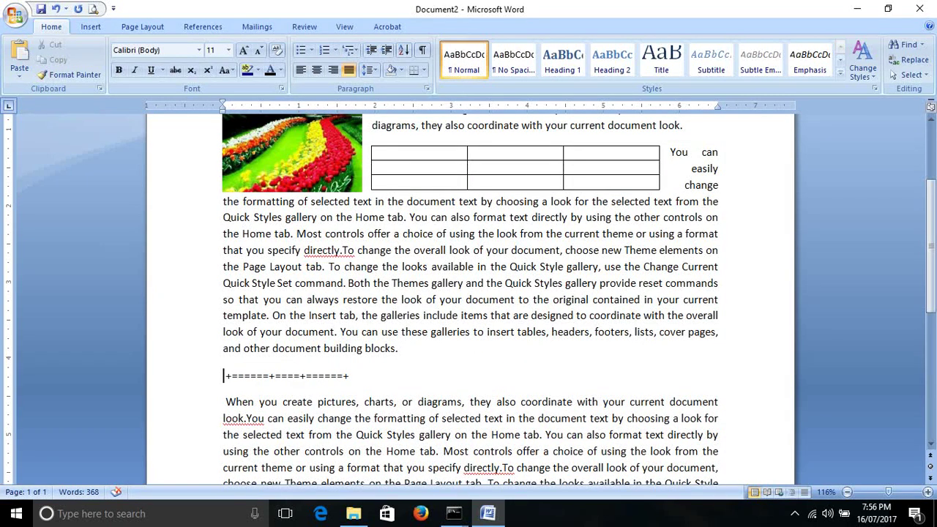
key(End)
key(Return)
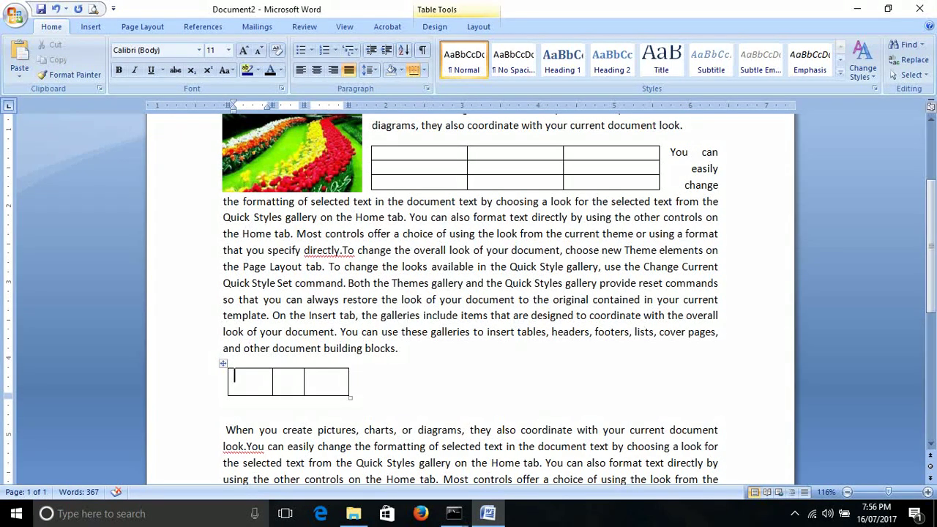
key(Tab)
key(Tab)
key(Tab)
key(Tab)
key(Tab)
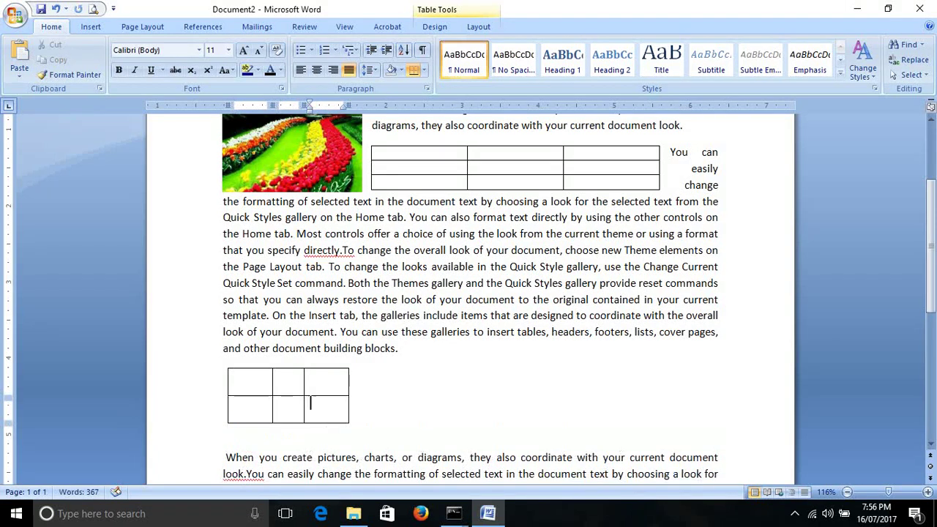
key(Tab)
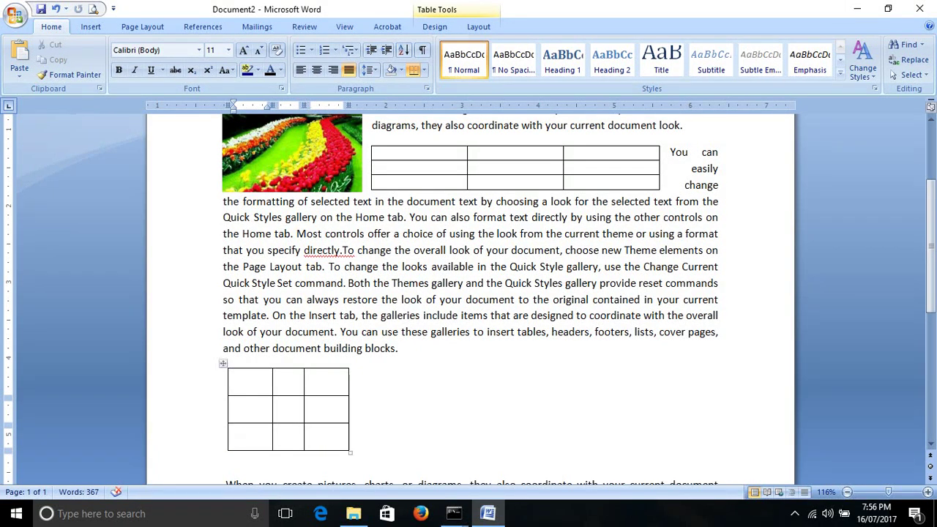
click(222, 363)
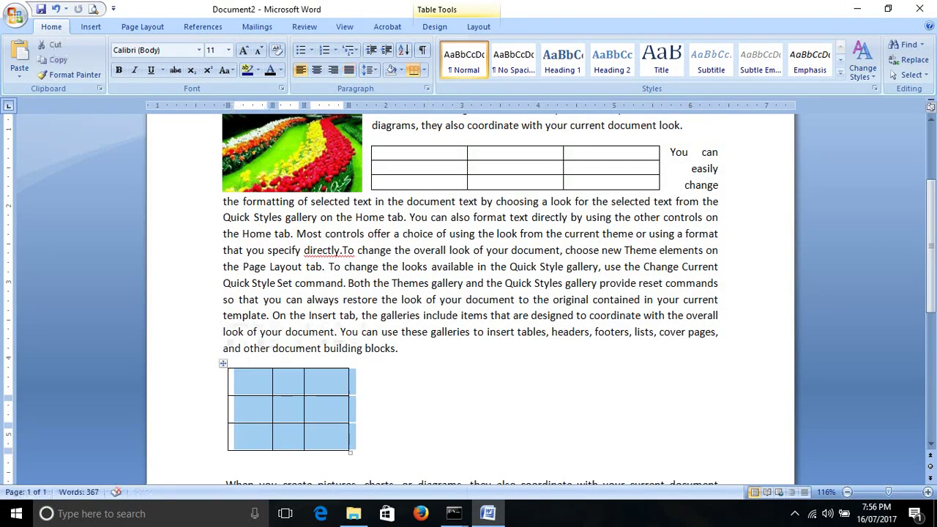
In Table Properties, give the new table Center alignment and Around text wrapping.
right_click(224, 363)
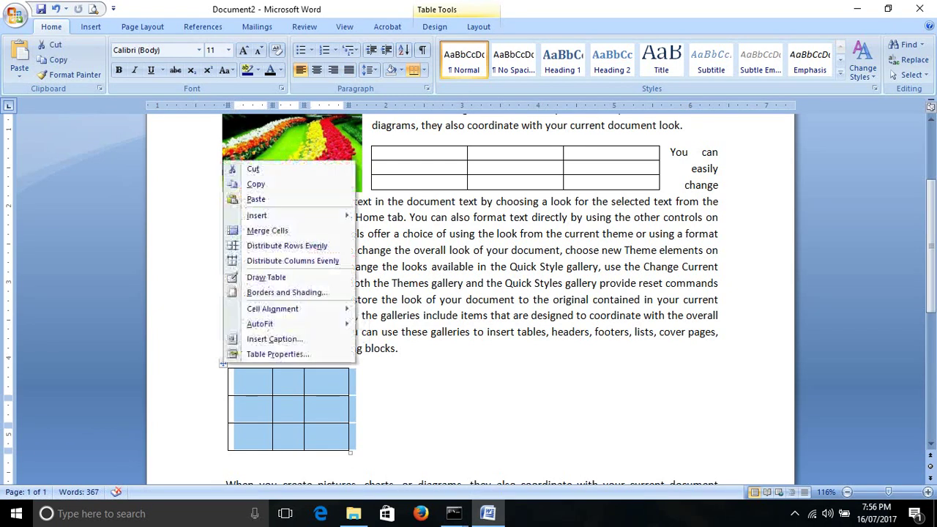
click(278, 353)
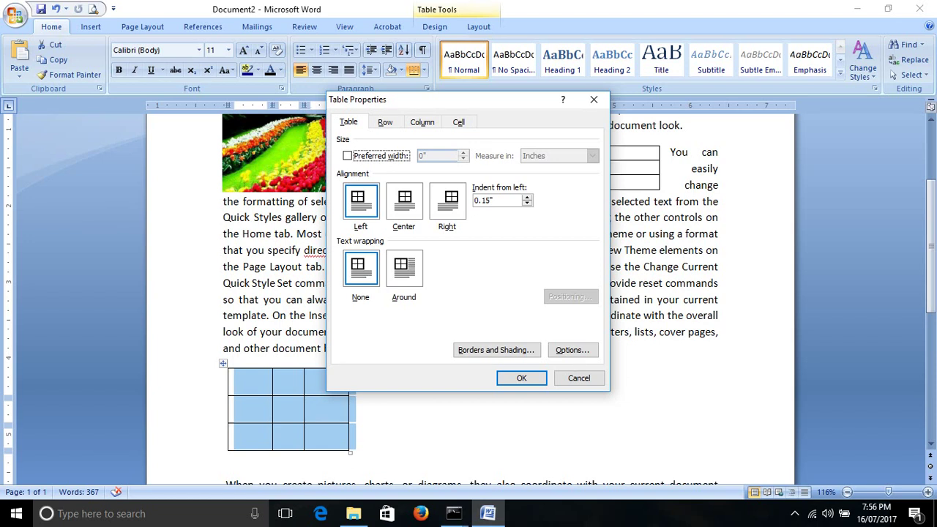
click(404, 268)
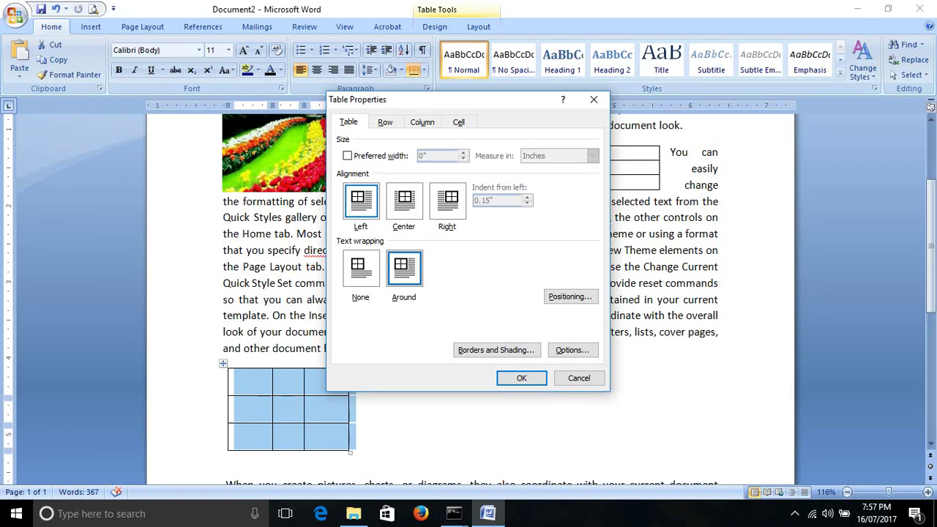
click(404, 202)
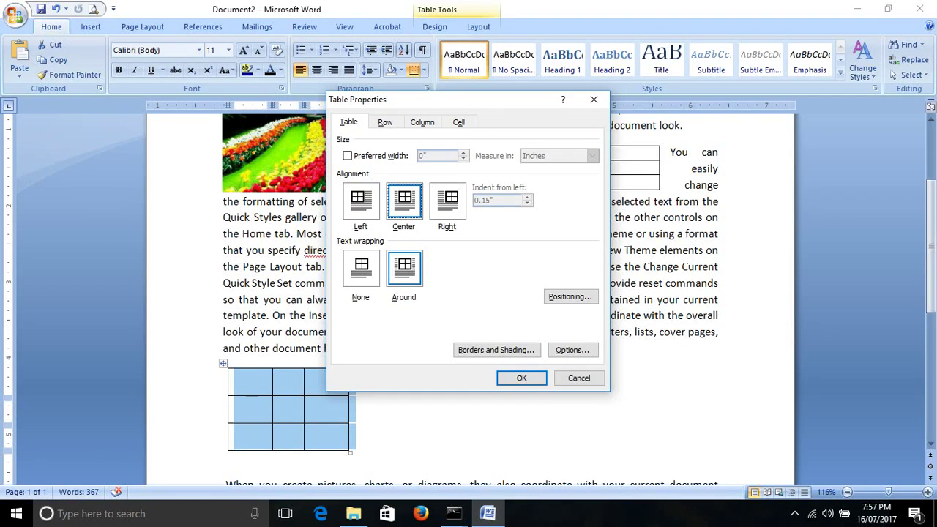
key(Return)
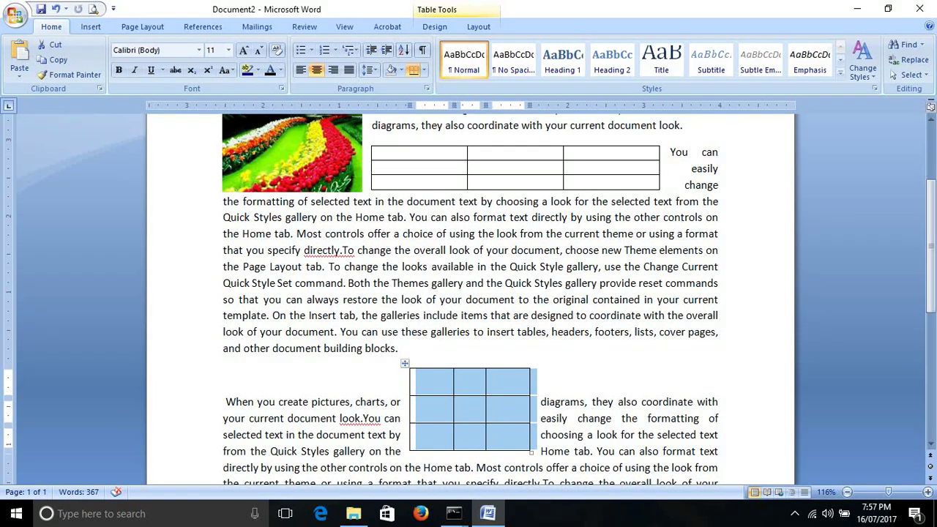
Drag the table up into the long paragraph and delete the blank line after 'document building blocks.'.
click(432, 382)
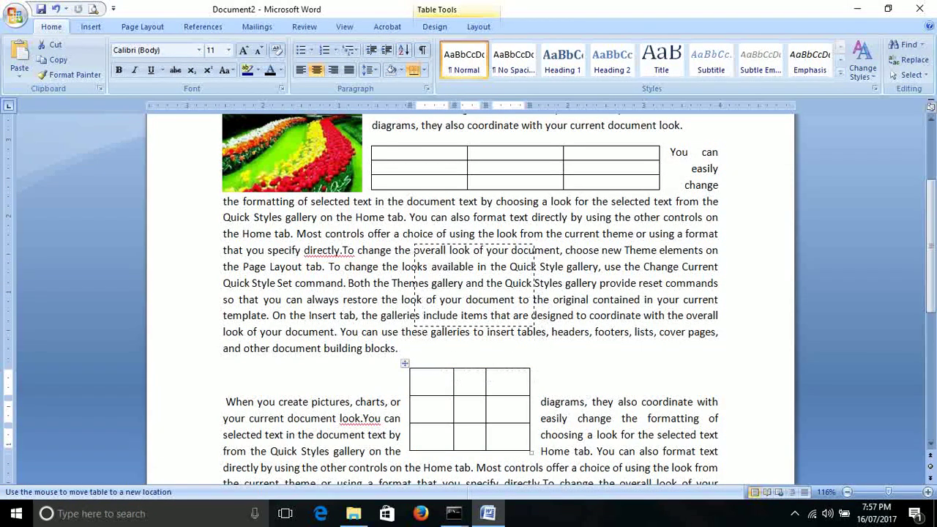
drag(405, 364, 405, 231)
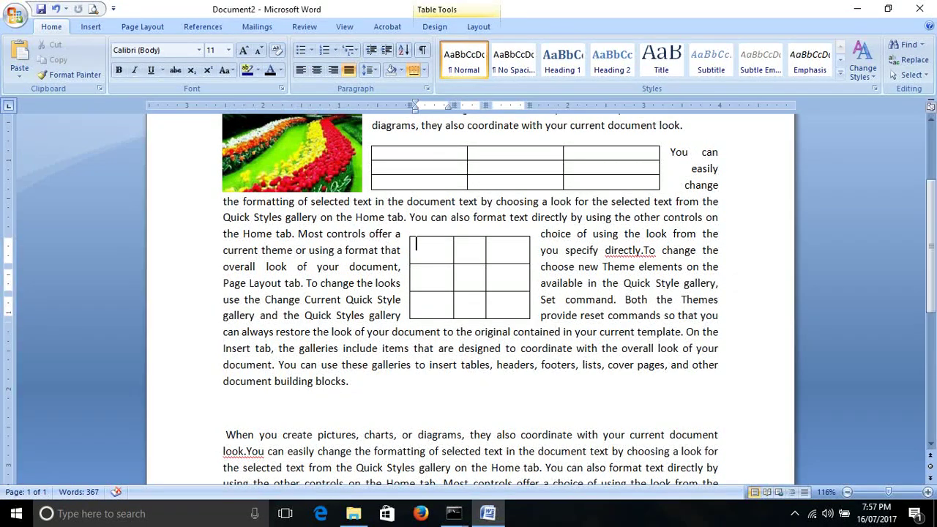
click(349, 381)
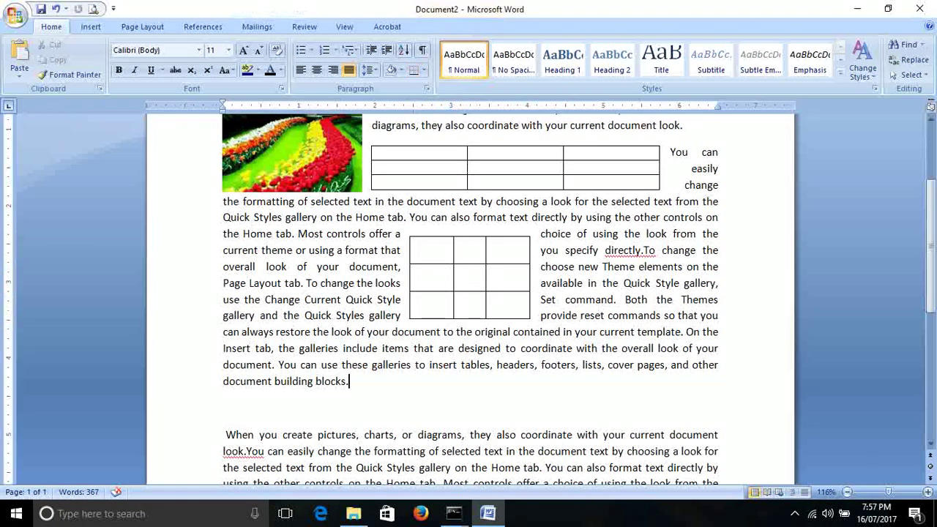
key(Delete)
key(Delete)
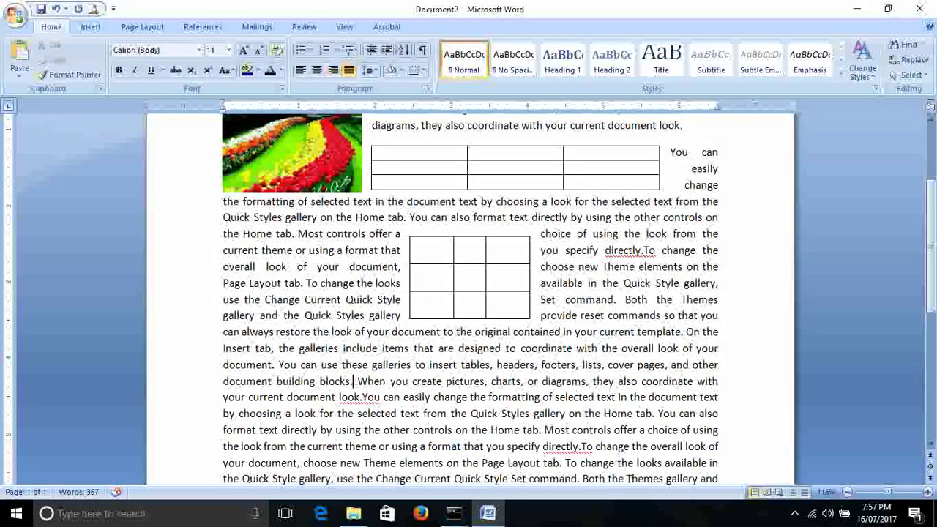
Insert the Desktop picture IMG-20160720-WA0003.jpg via Insert > Picture.
click(91, 26)
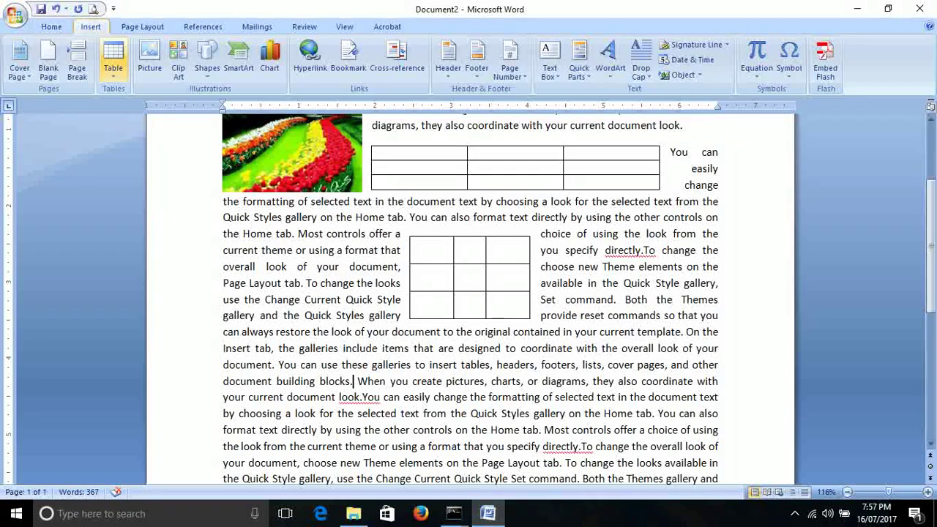
click(149, 59)
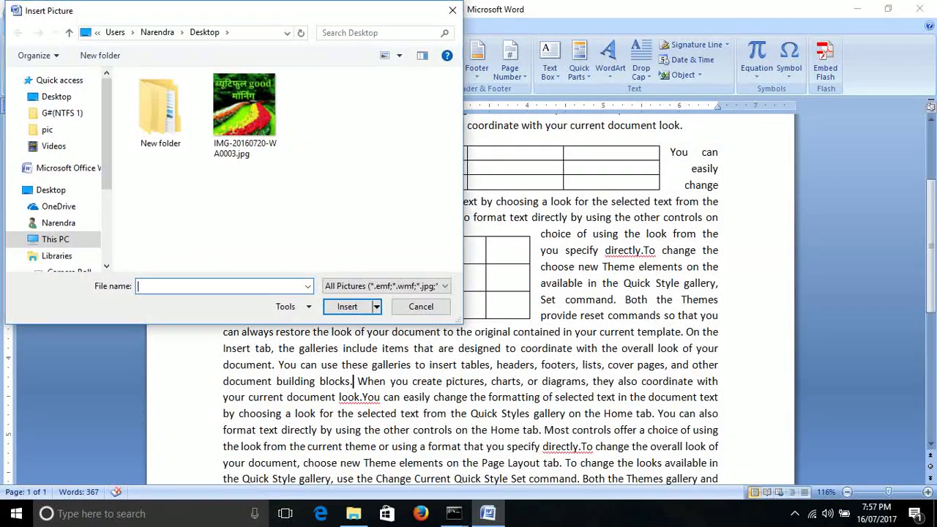
click(244, 109)
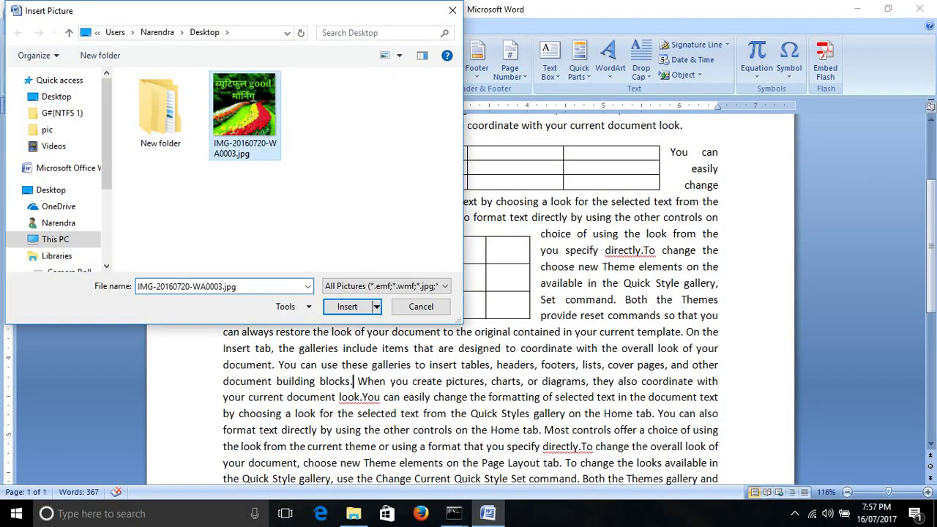
click(347, 306)
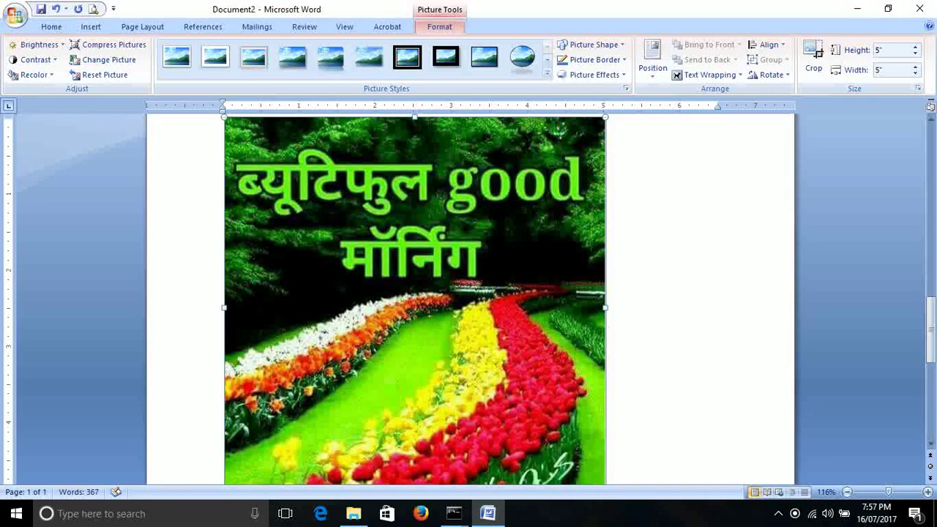
Resize the flower-garden picture from 5" to 2.84" by 2.84", then reselect it.
drag(931, 330, 931, 353)
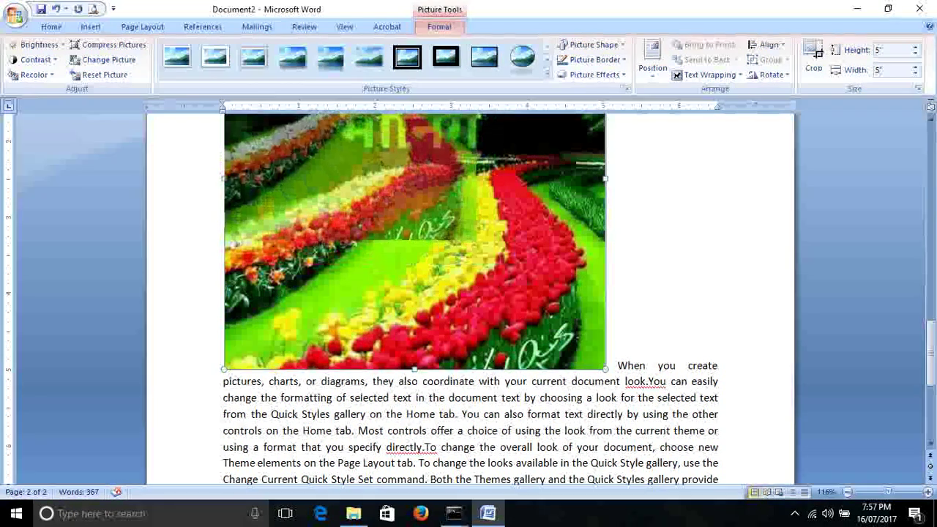
key(ctrl+z)
drag(931, 355, 931, 225)
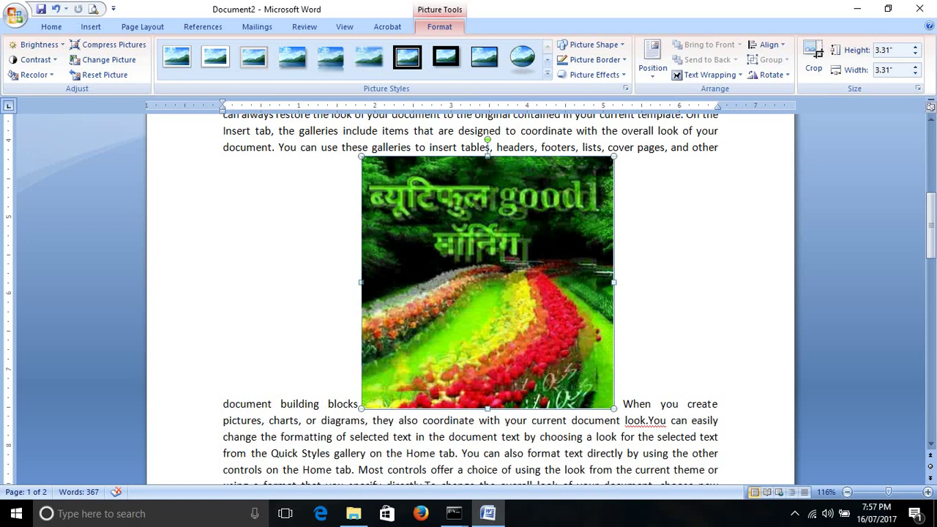
key(ctrl+z)
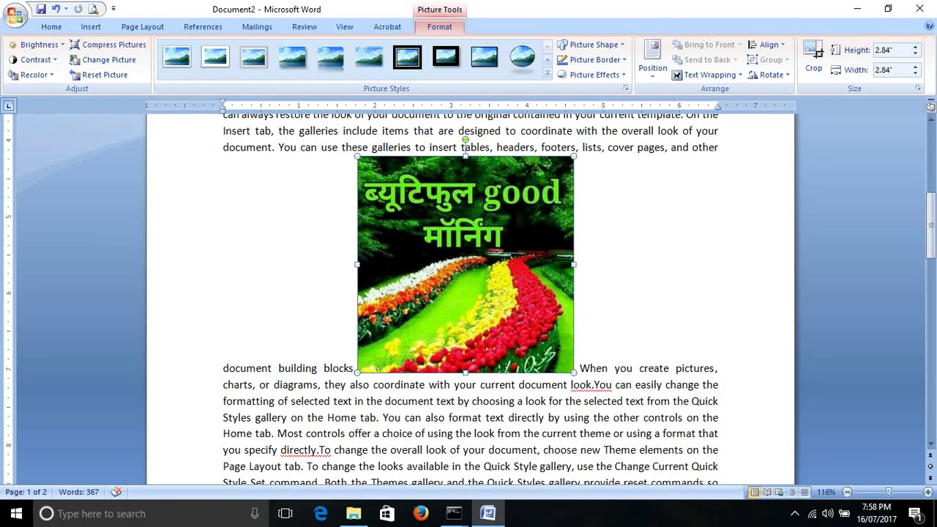
key(Right)
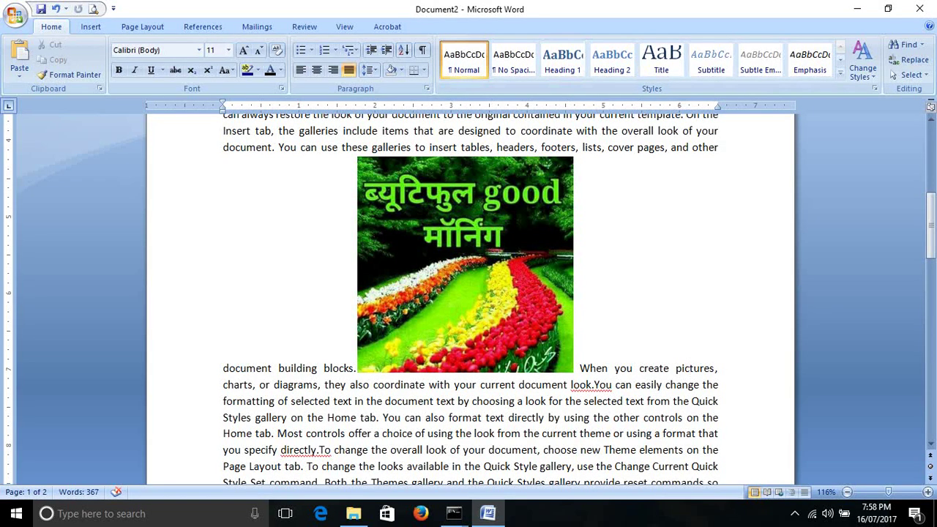
click(689, 368)
click(464, 168)
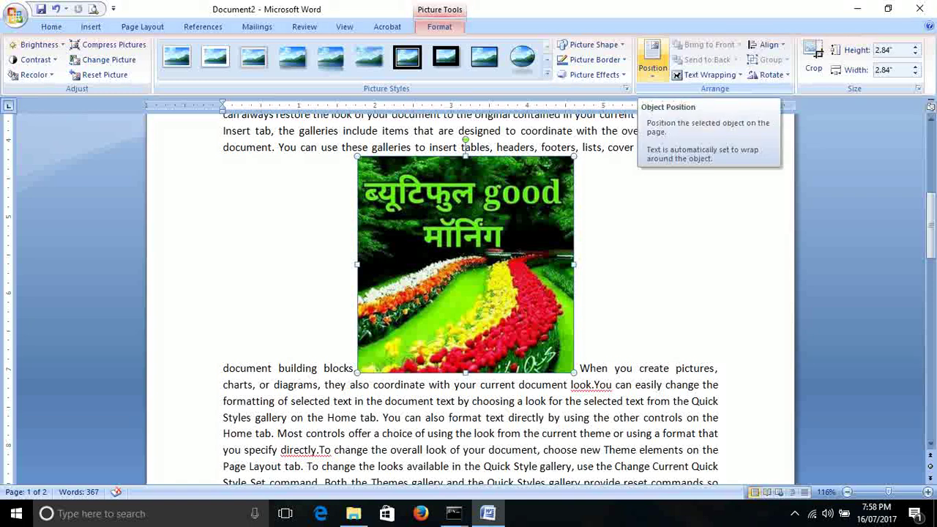
Apply Square text wrapping to the flower-garden picture via Picture Tools Format > Text Wrapping.
click(652, 58)
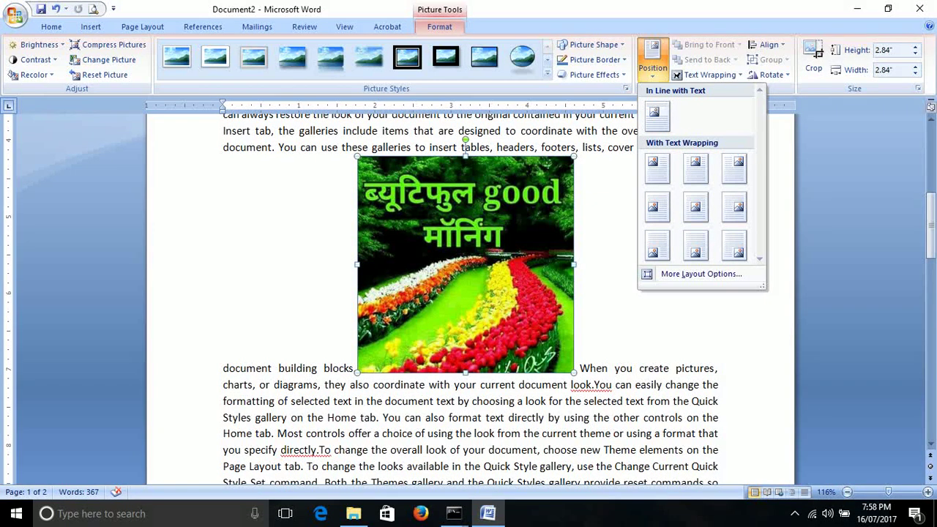
key(Escape)
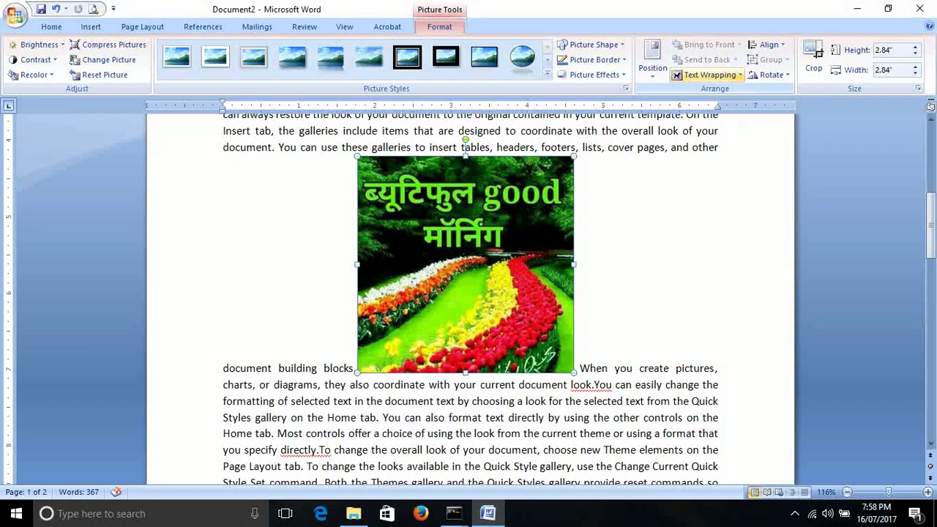
click(708, 74)
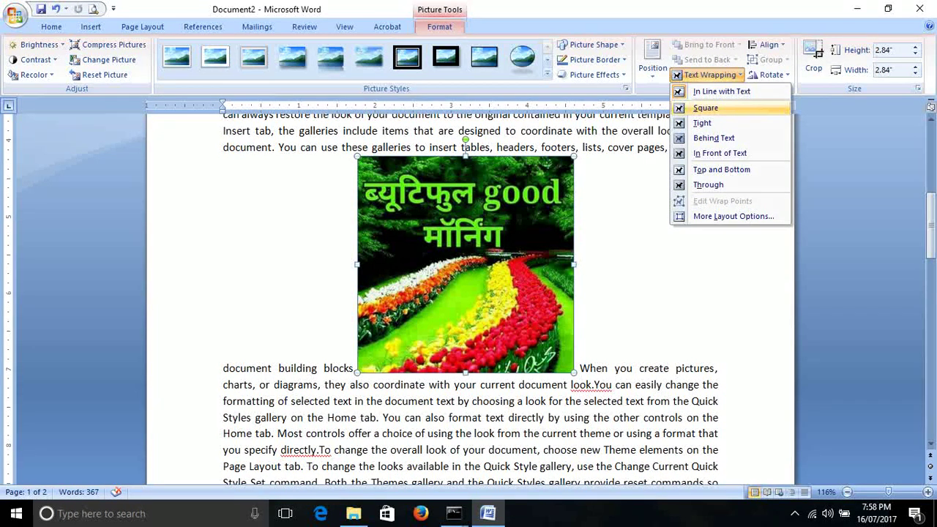
click(705, 107)
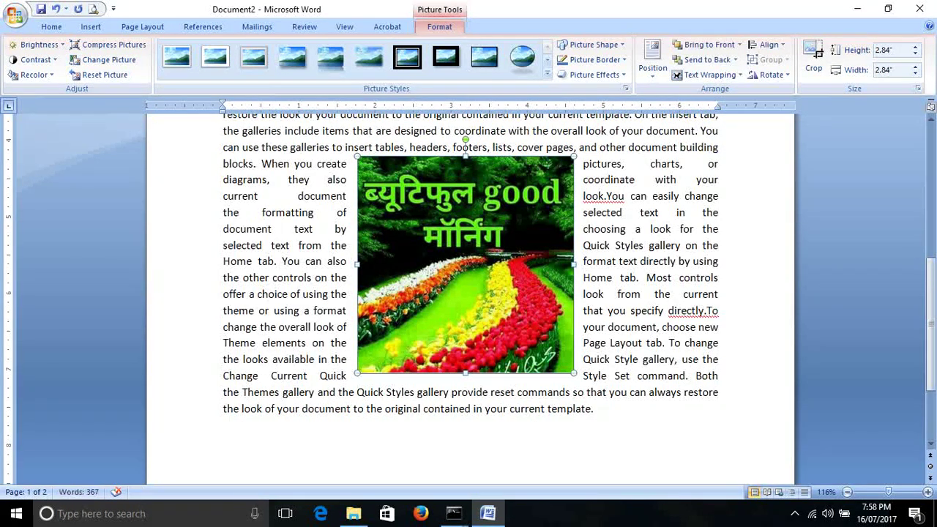